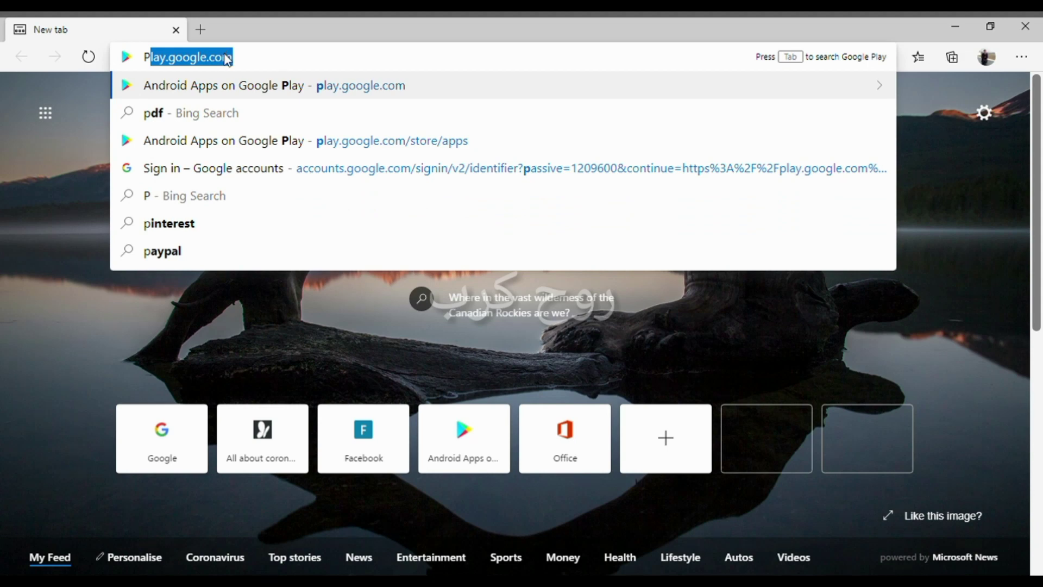
# - Load play.google.com in the Edge address bar
pyautogui.click(250, 57)
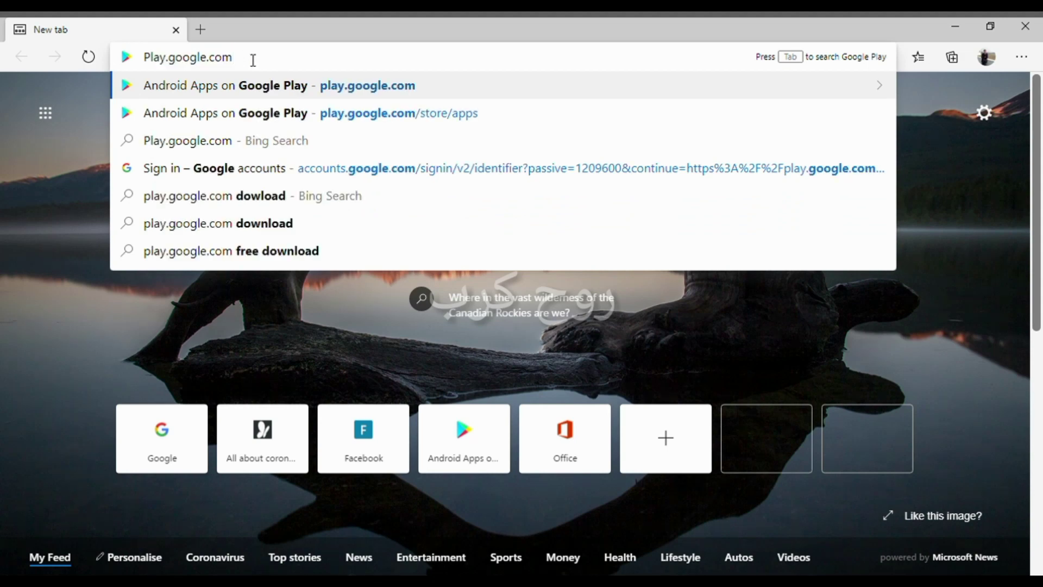
pyautogui.press('Left')
pyautogui.hotkey('shift', 'Left')
pyautogui.hotkey('shift', 'Left')
pyautogui.hotkey('shift', 'Left')
pyautogui.hotkey('shift', 'Left')
pyautogui.hotkey('shift', 'Left')
pyautogui.hotkey('shift', 'Left')
pyautogui.hotkey('shift', 'Left')
pyautogui.hotkey('shift', 'Left')
pyautogui.hotkey('shift', 'Left')
pyautogui.hotkey('shift', 'Left')
pyautogui.hotkey('shift', 'Left')
pyautogui.hotkey('shift', 'Left')
pyautogui.hotkey('shift', 'Left')
pyautogui.hotkey('shift', 'Left')
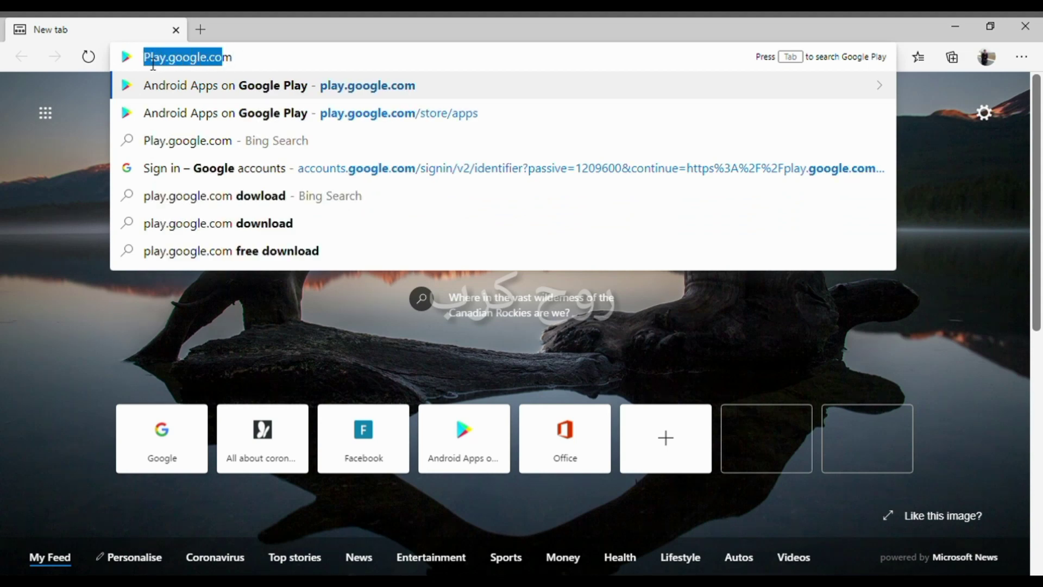
pyautogui.hotkey('shift', 'End')
pyautogui.hotkey('shift', 'Left')
pyautogui.hotkey('shift', 'Left')
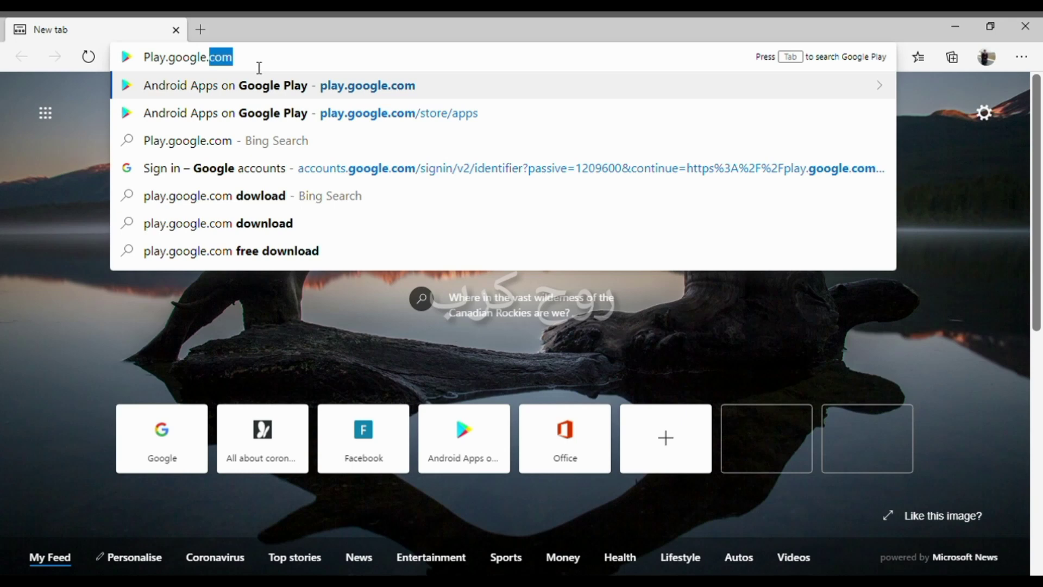
pyautogui.press('Right')
pyautogui.press('Return')
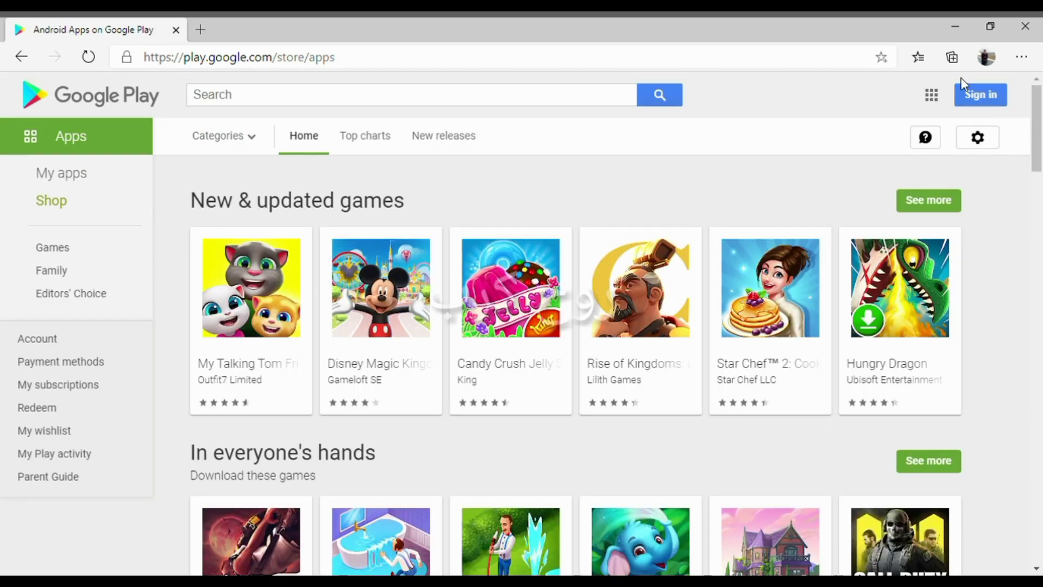
# - Sign in from the top-right of the Google Play store page
pyautogui.click(992, 100)
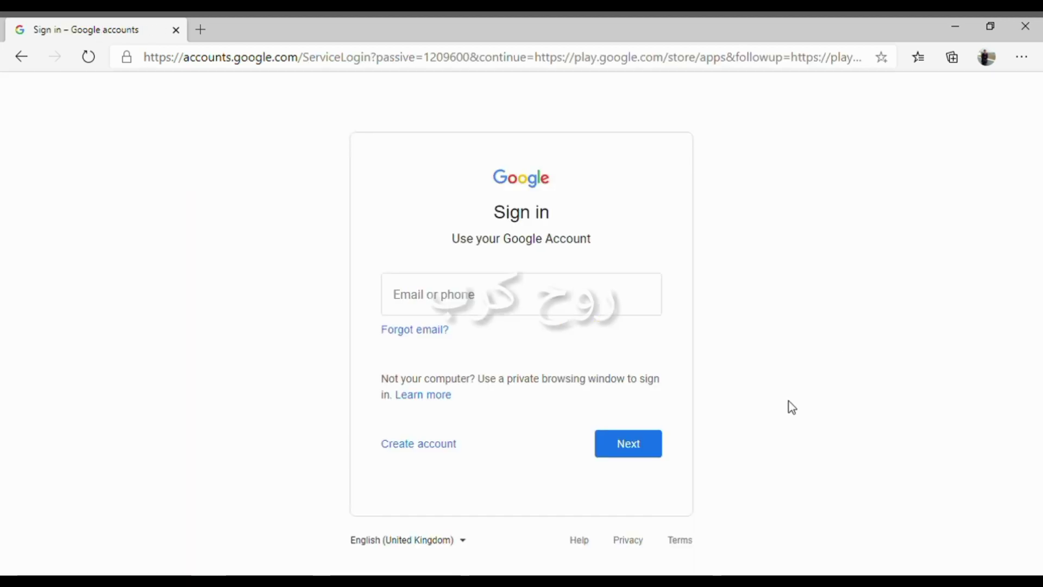
# - Start a new Google account for personal use from the sign-in page
pyautogui.click(428, 449)
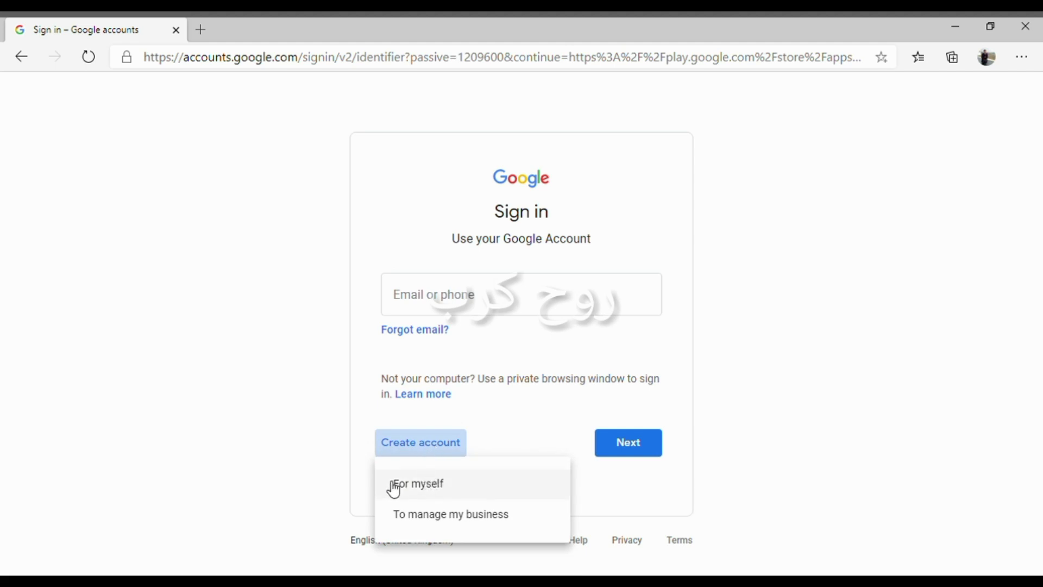
pyautogui.click(426, 483)
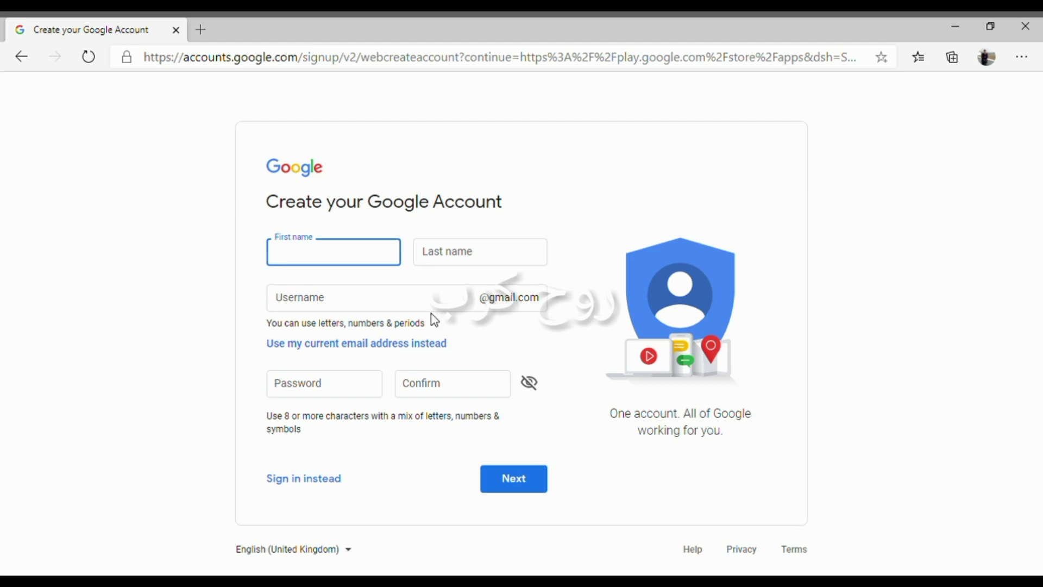
# - Enter the first and last name on the sign-up form
pyautogui.write('Usman')
pyautogui.press('Tab')
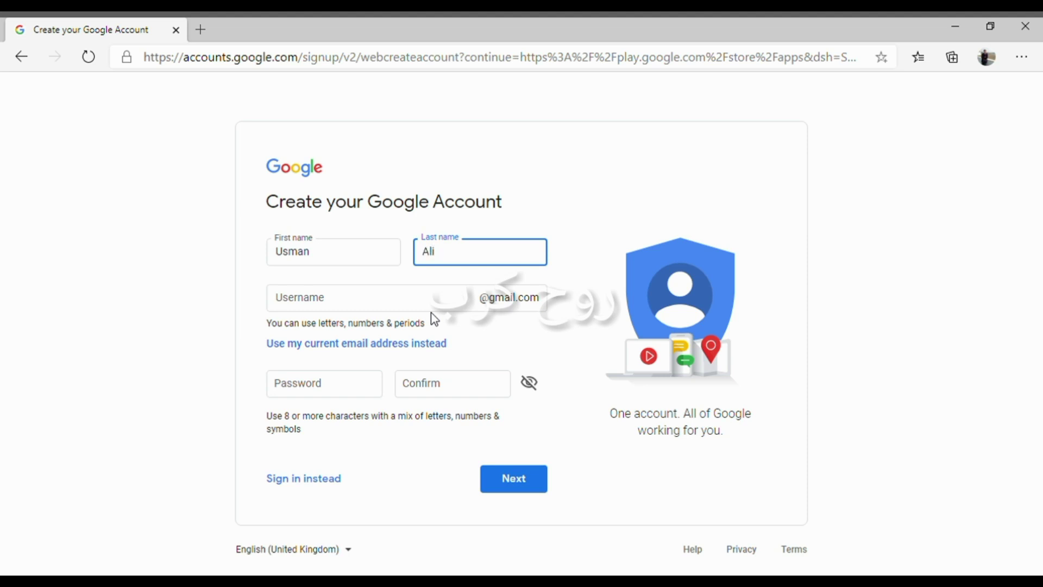
pyautogui.press('Tab')
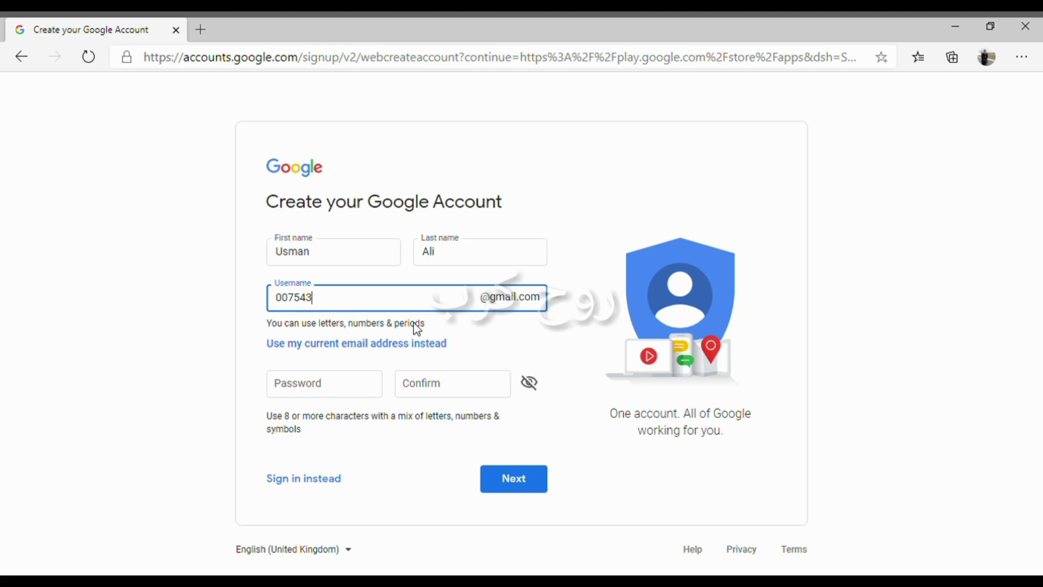
# - Enter the account password and retype it in the confirmation field
pyautogui.click(326, 393)
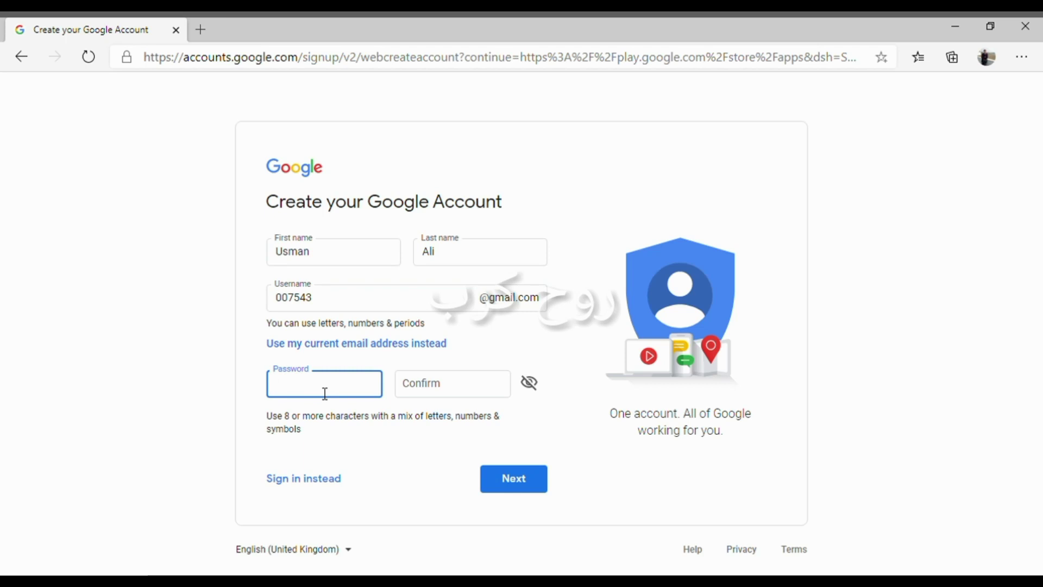
pyautogui.write('aa')
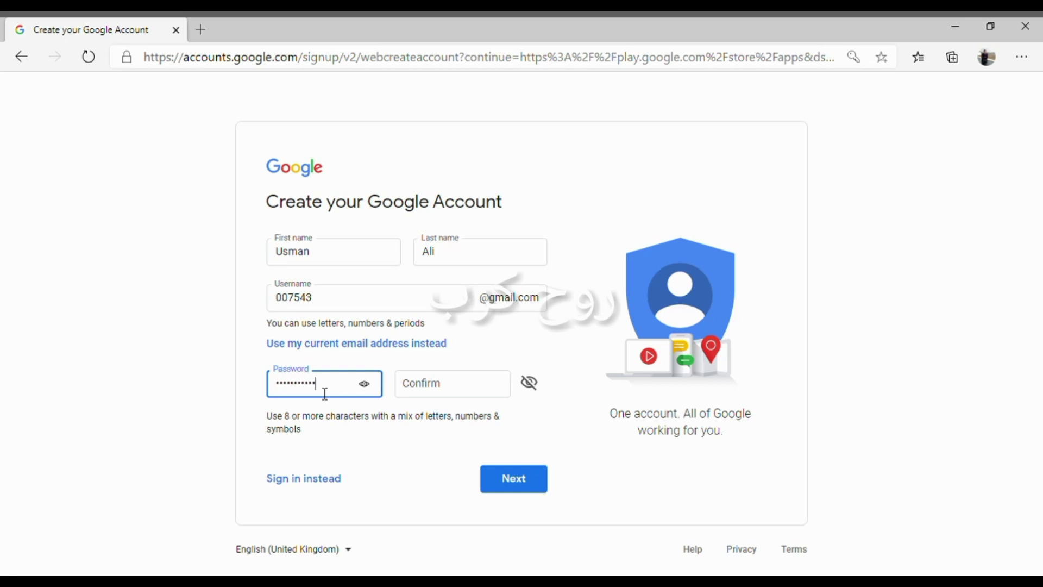
pyautogui.write('a')
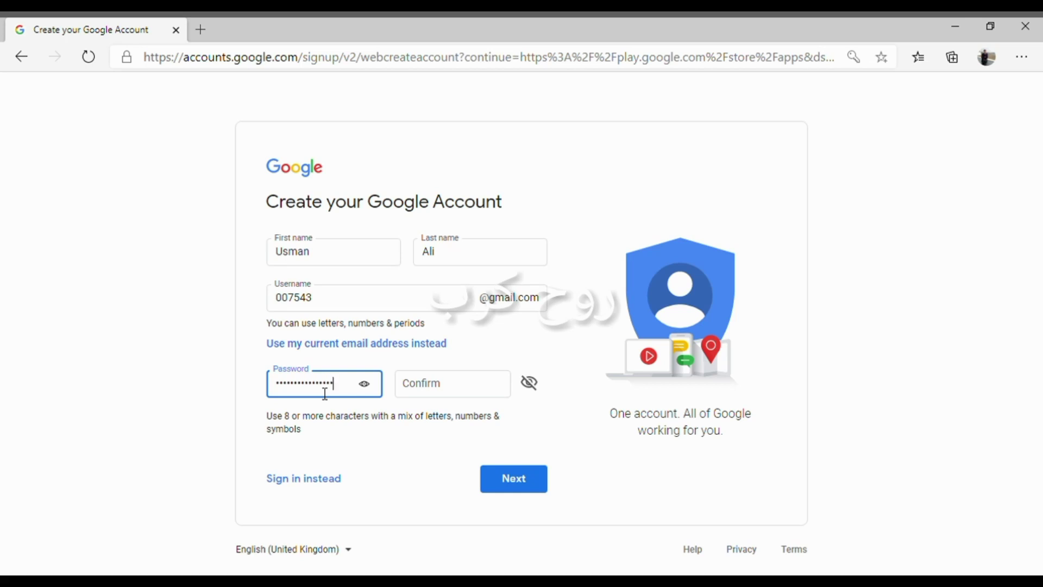
pyautogui.click(424, 384)
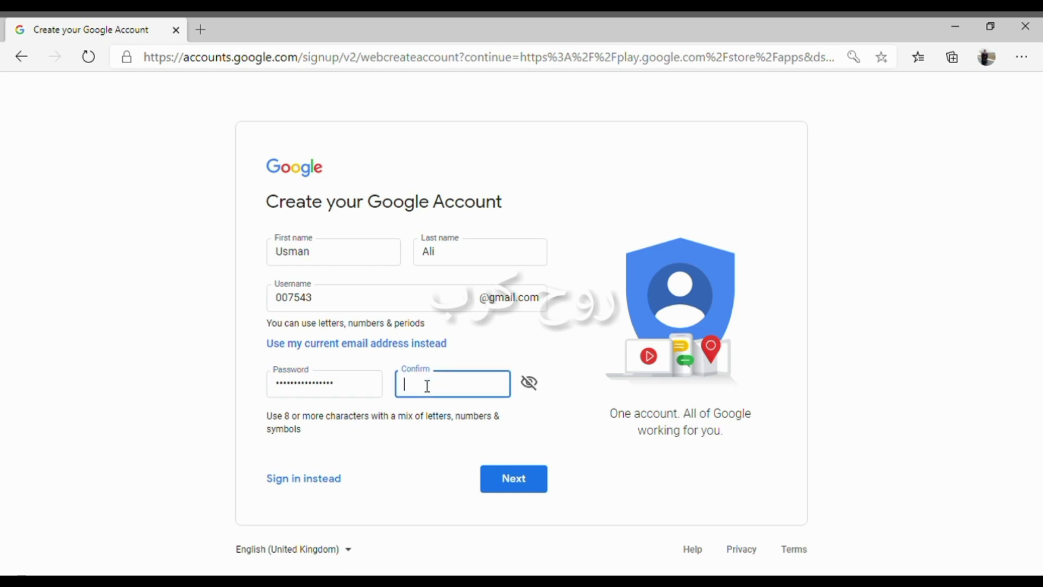
pyautogui.write('a')
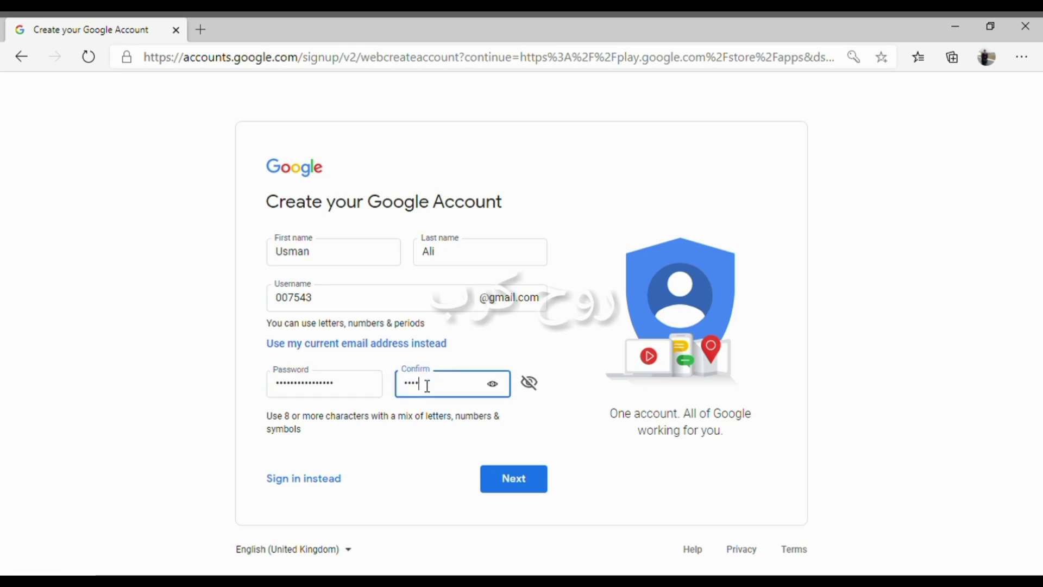
pyautogui.write('aa')
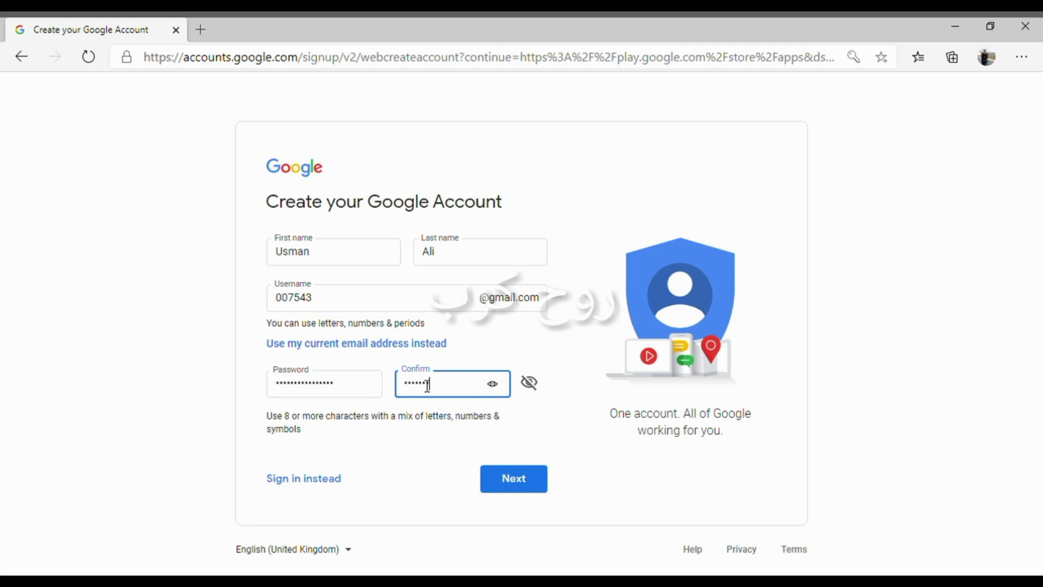
pyautogui.write('a')
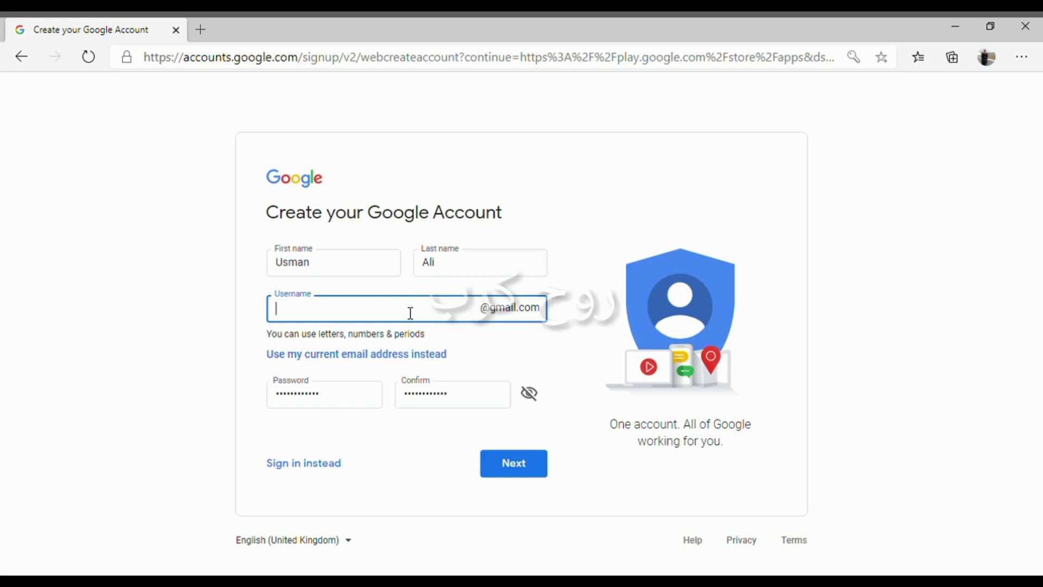
# - Enter a Gmail username, then switch to a suggested available one after the taken error
pyautogui.click(509, 472)
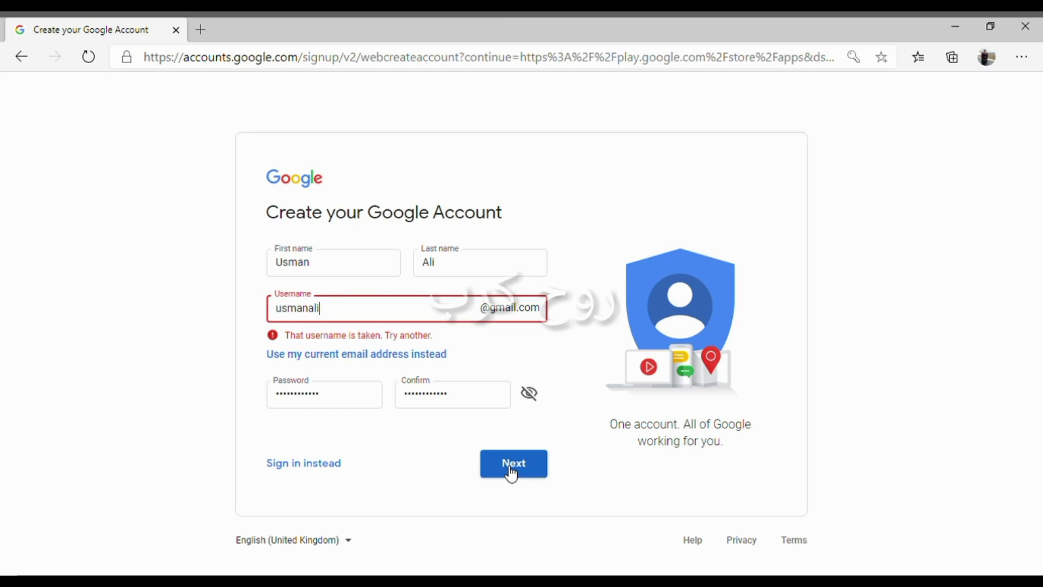
pyautogui.click(510, 474)
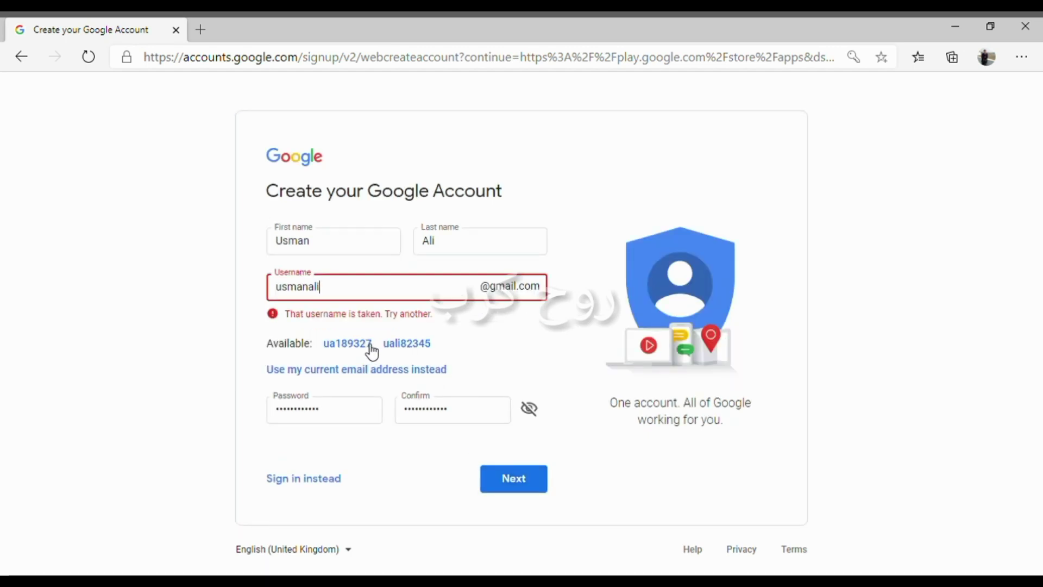
pyautogui.click(420, 350)
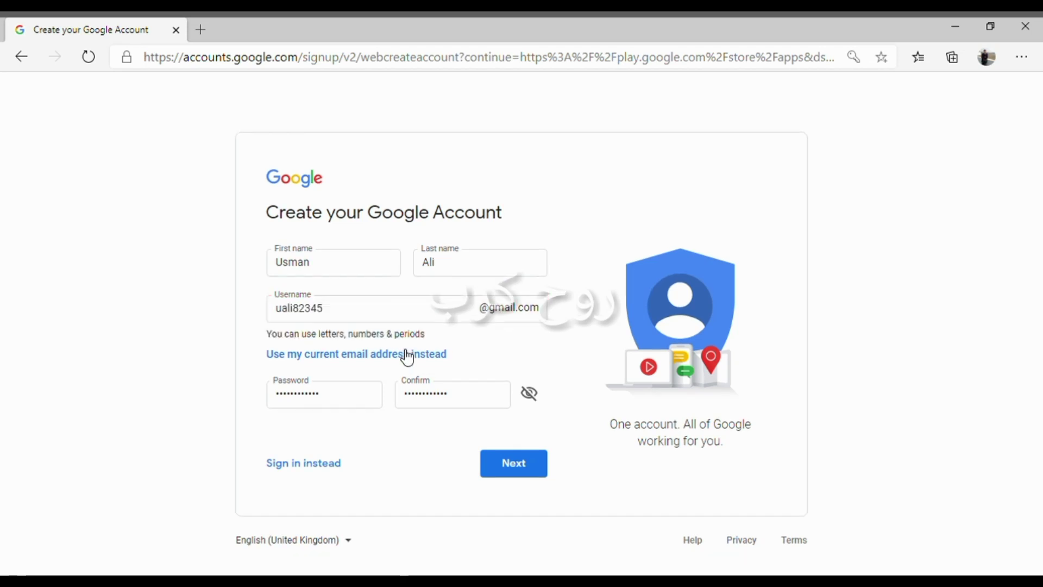
# - Submit the name, suggested username and password to reach the personal details step
pyautogui.click(525, 471)
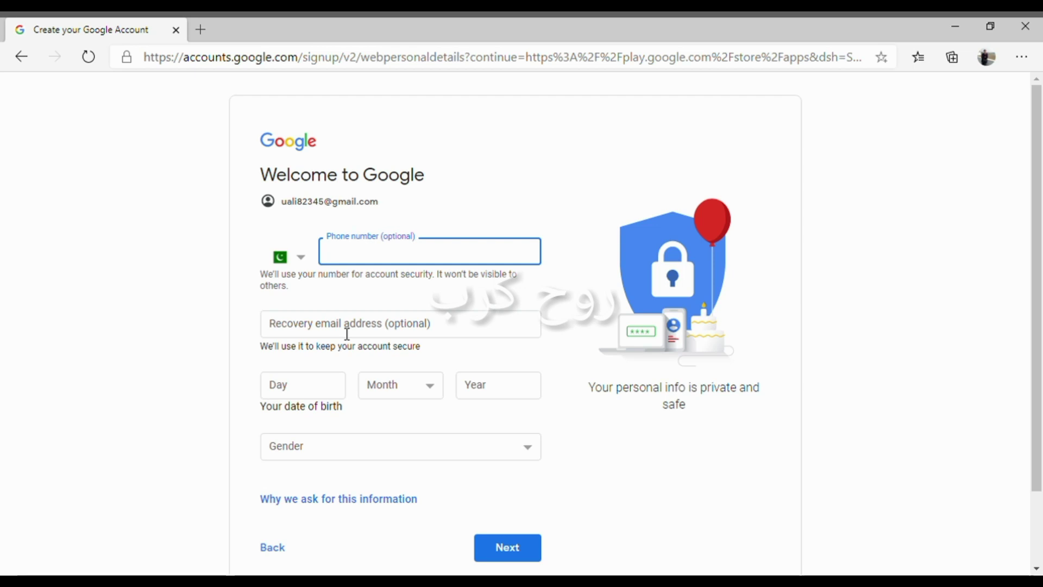
# - Enter birth date 01 January 1993 and gender Male, then submit
pyautogui.click(329, 401)
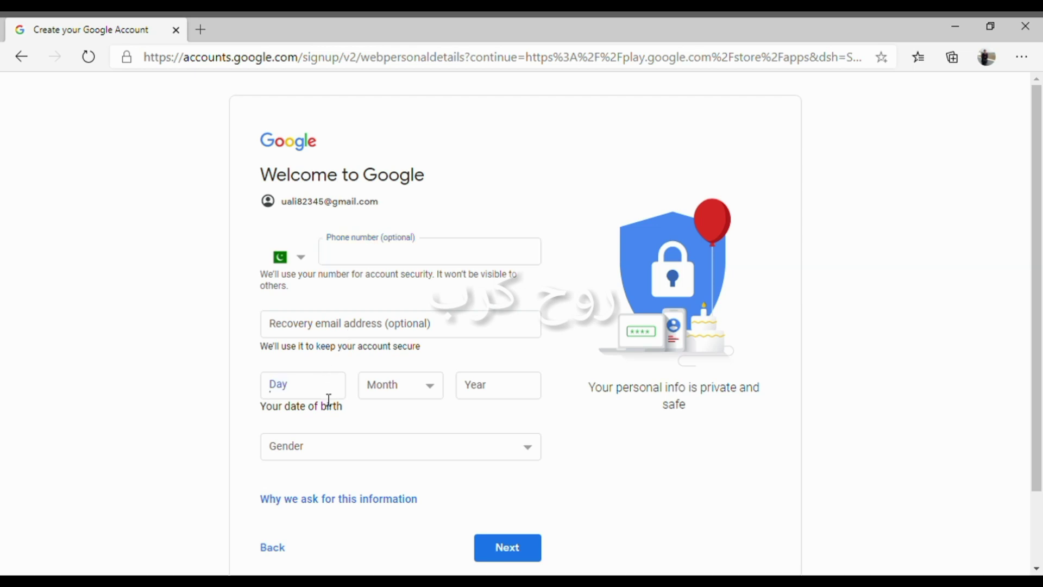
pyautogui.write('01')
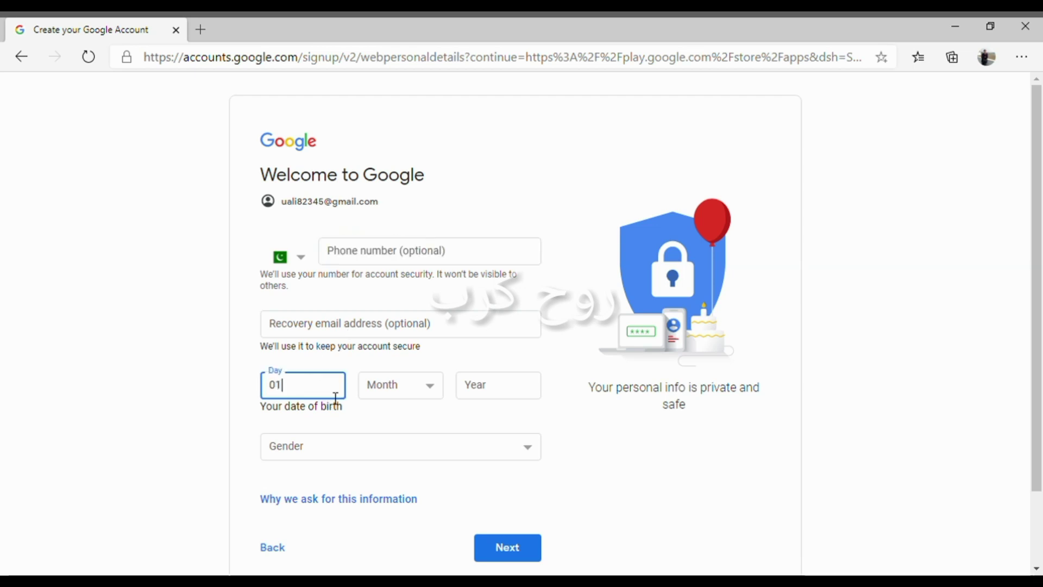
pyautogui.click(393, 384)
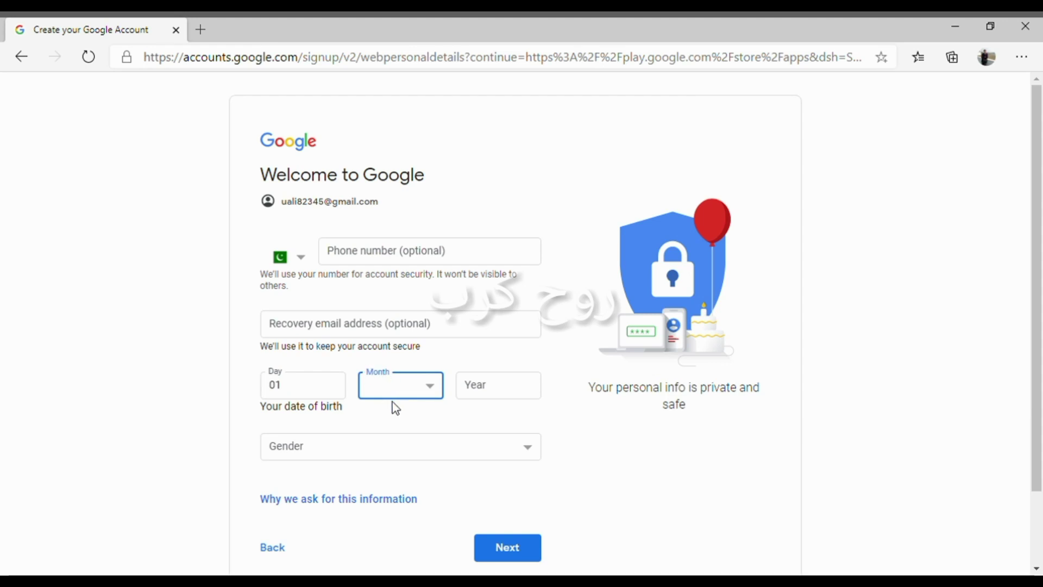
pyautogui.click(417, 402)
pyautogui.click(486, 401)
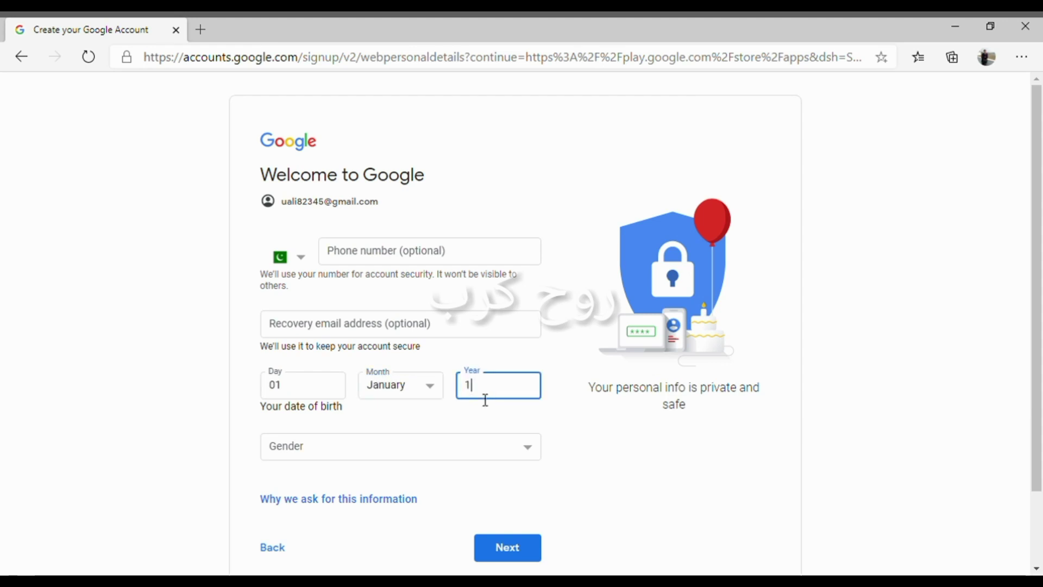
pyautogui.write('19')
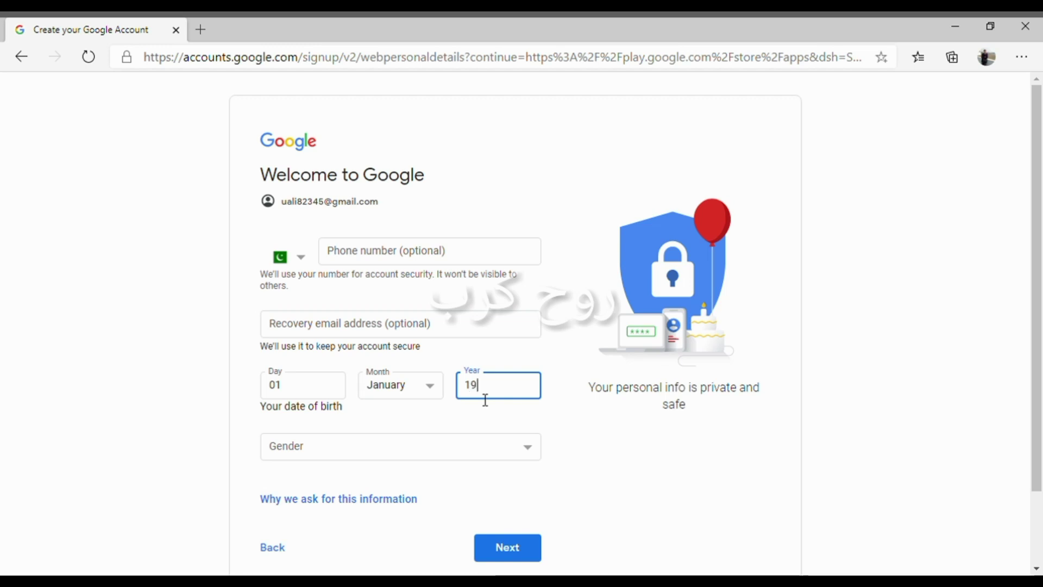
pyautogui.write('1')
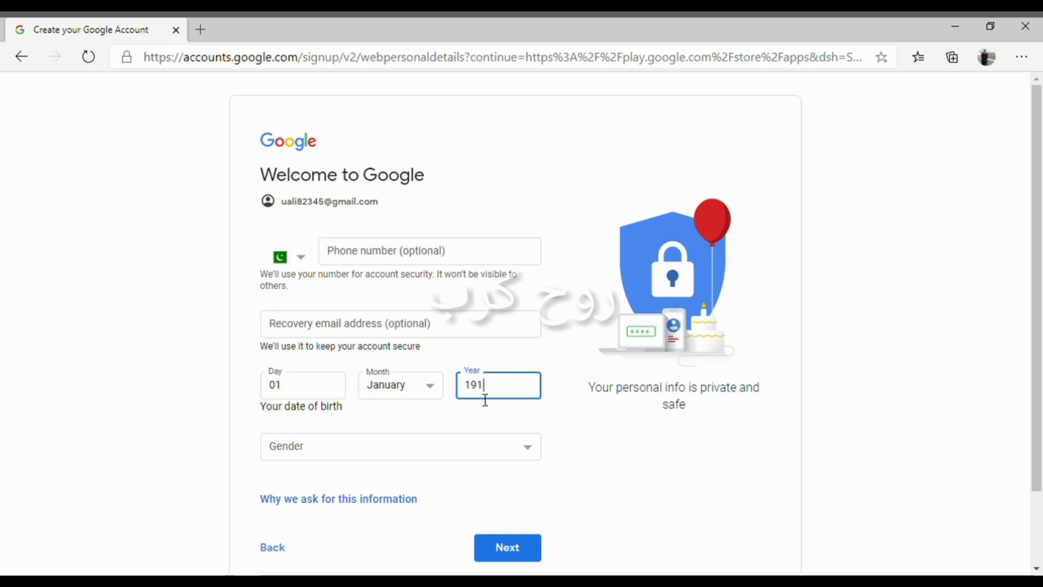
pyautogui.write('93')
pyautogui.press('Tab')
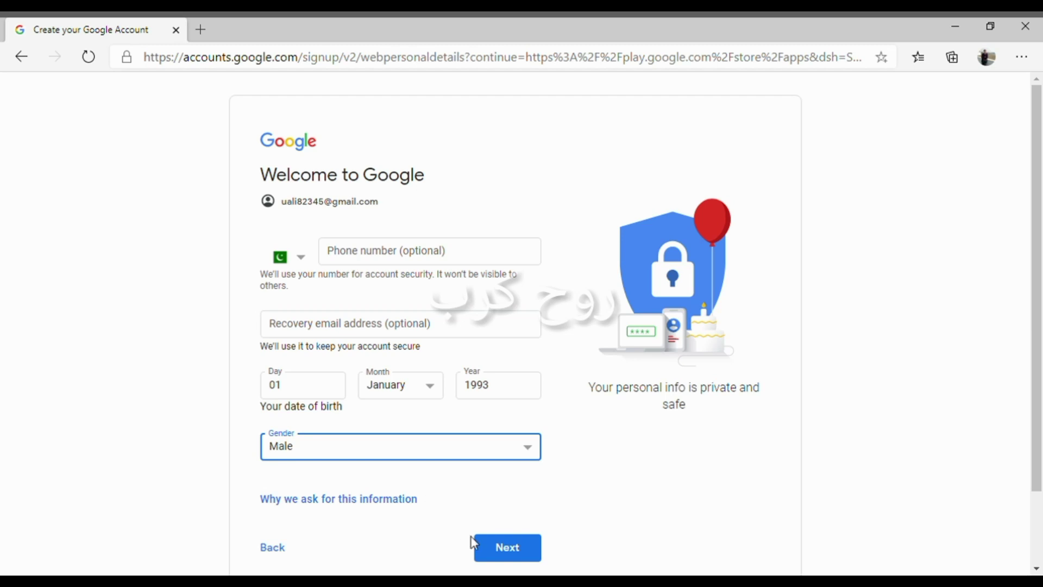
pyautogui.click(509, 554)
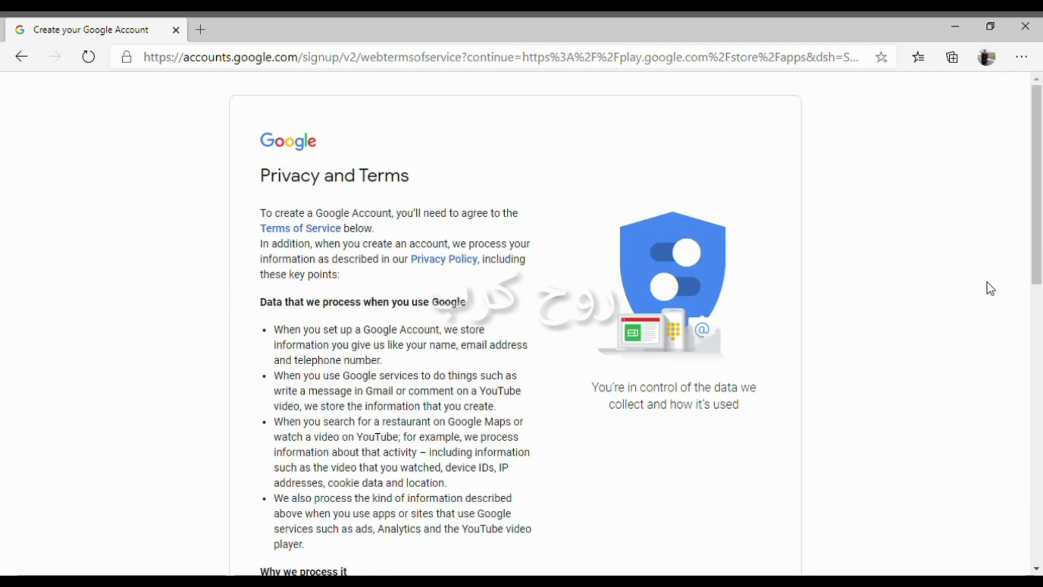
# - Scroll through the Privacy and Terms page and agree to create the account
pyautogui.moveTo(1040, 235); pyautogui.dragTo(1041, 533)
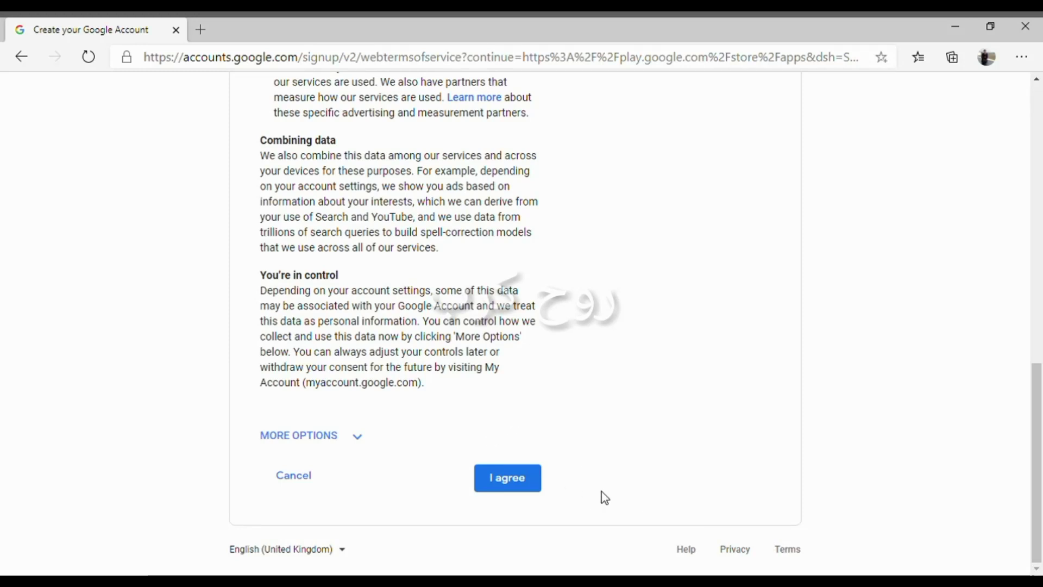
pyautogui.click(518, 485)
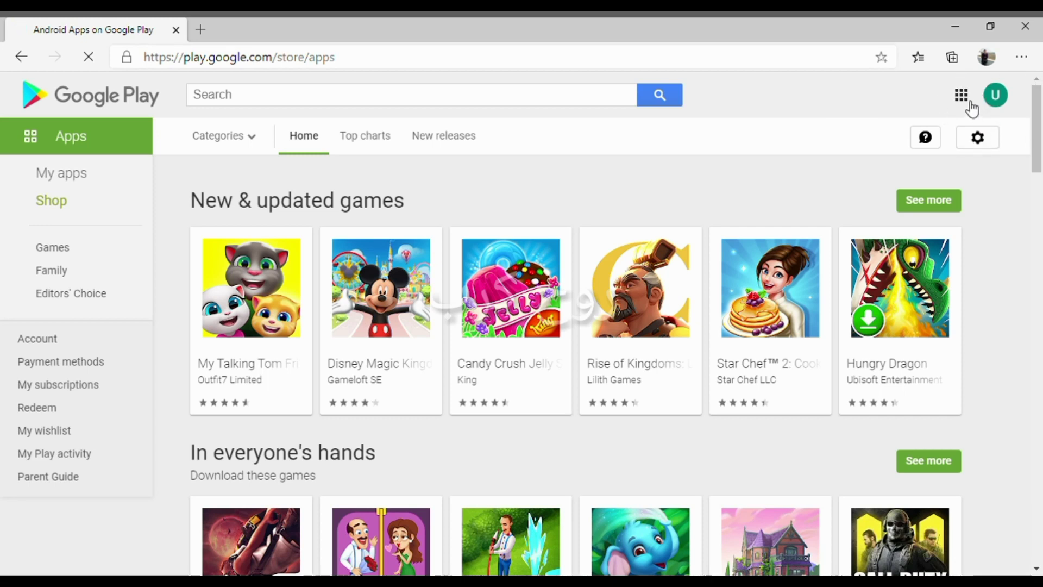
pyautogui.click(963, 96)
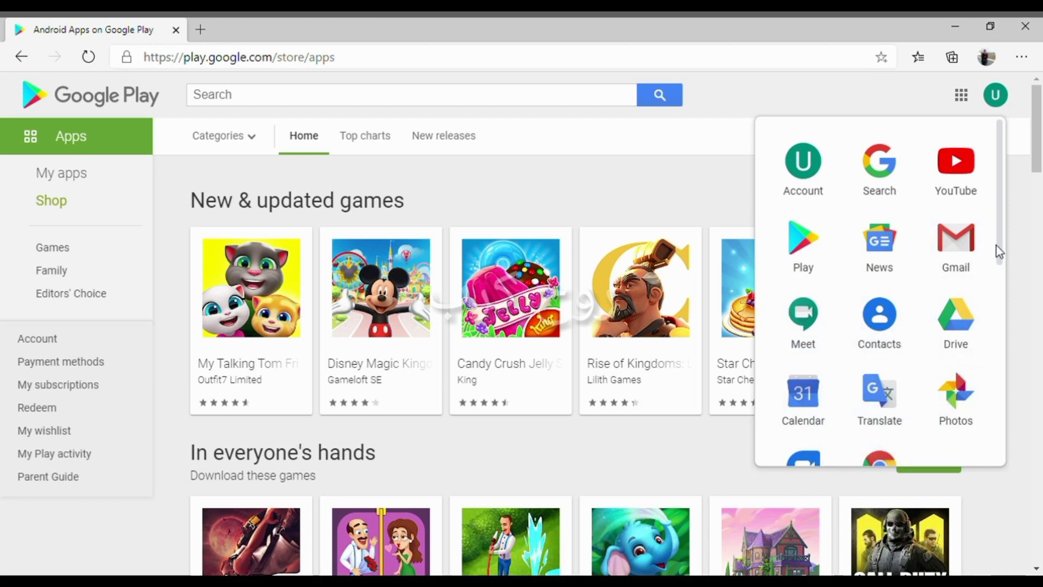
pyautogui.moveTo(998, 244); pyautogui.dragTo(1007, 290)
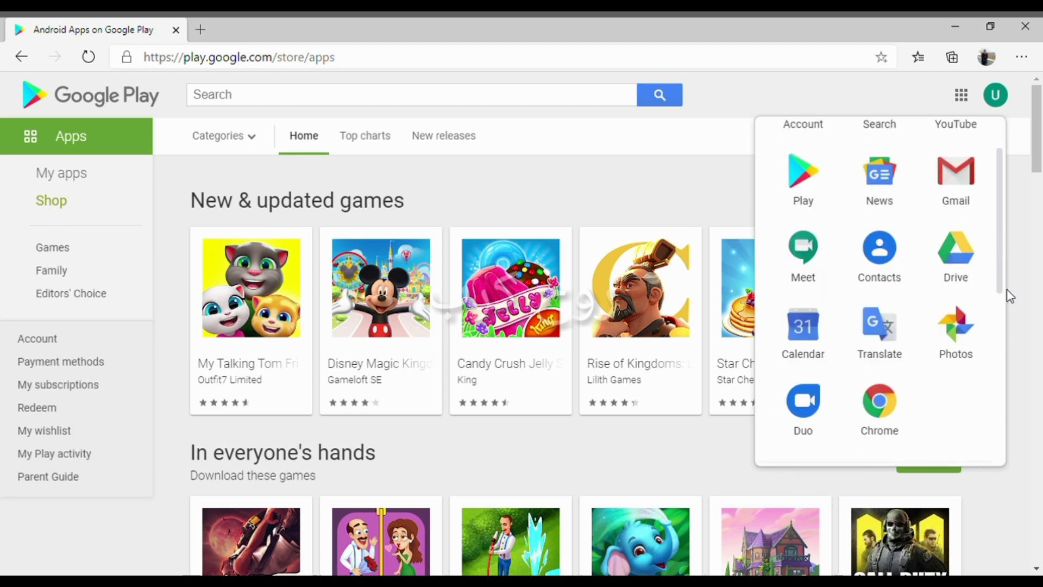
pyautogui.click(501, 185)
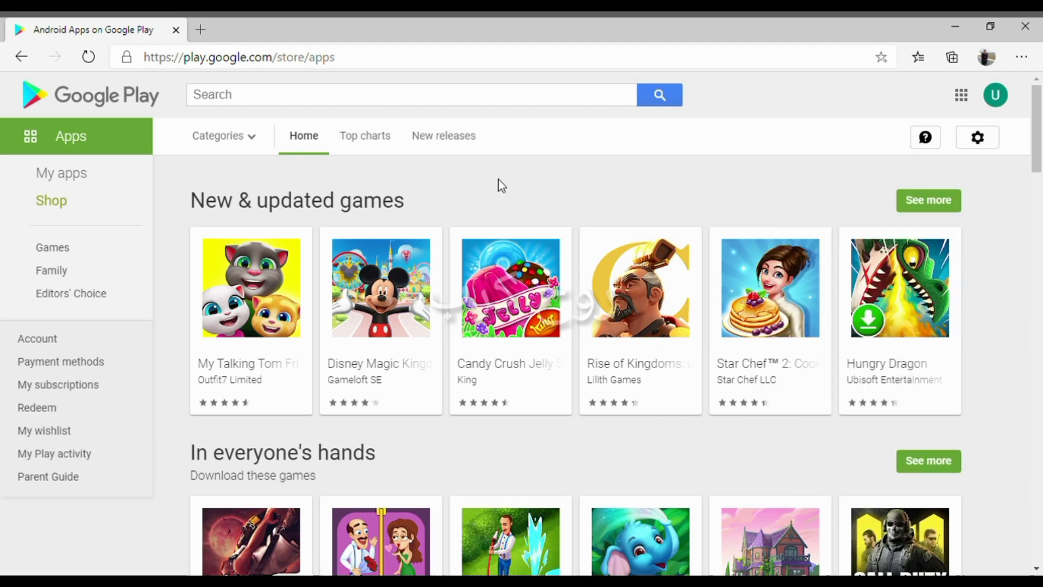